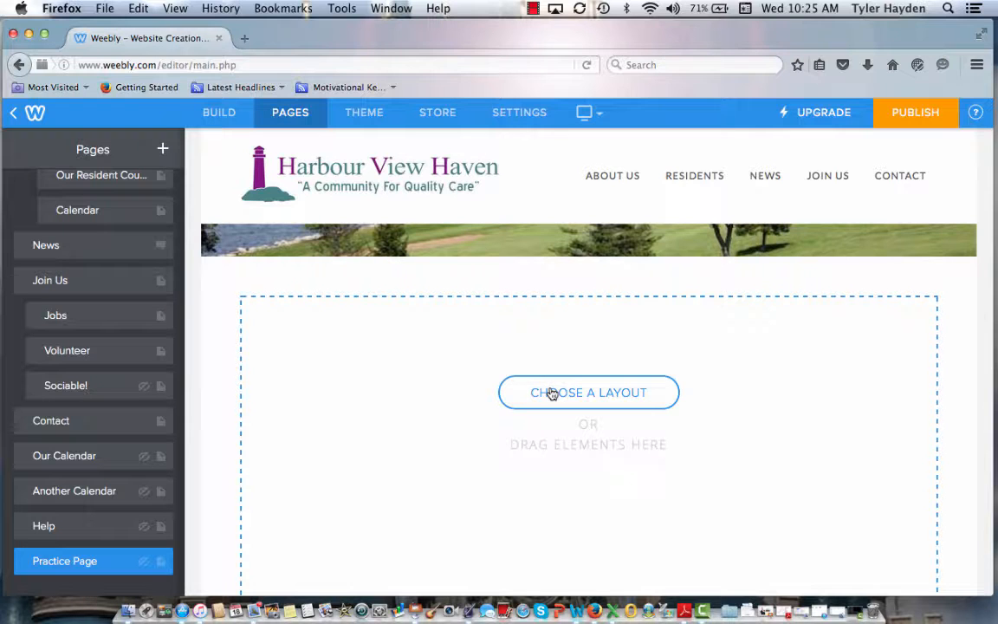
Browse the Home, About, Services, Contact, Menu and Portfolio page layout templates and close the layout chooser without picking one
left_click(553, 394)
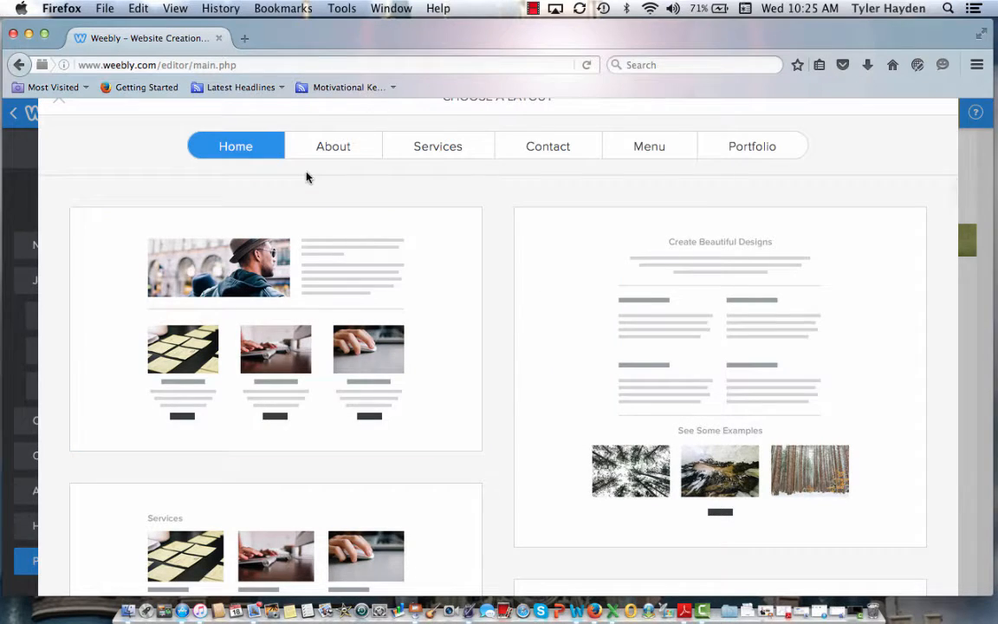
left_click(322, 149)
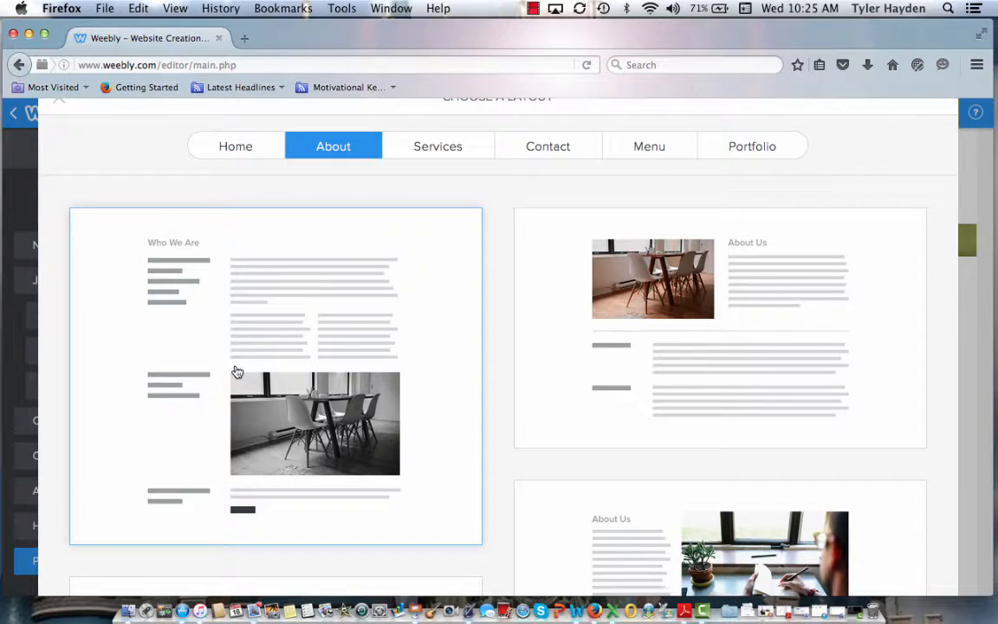
left_click(464, 153)
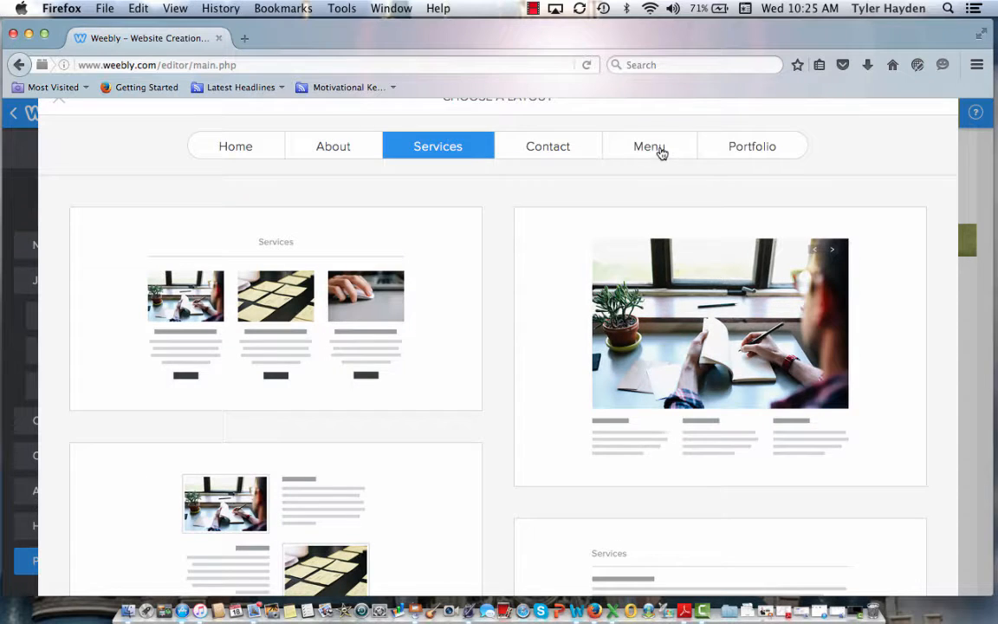
left_click(656, 149)
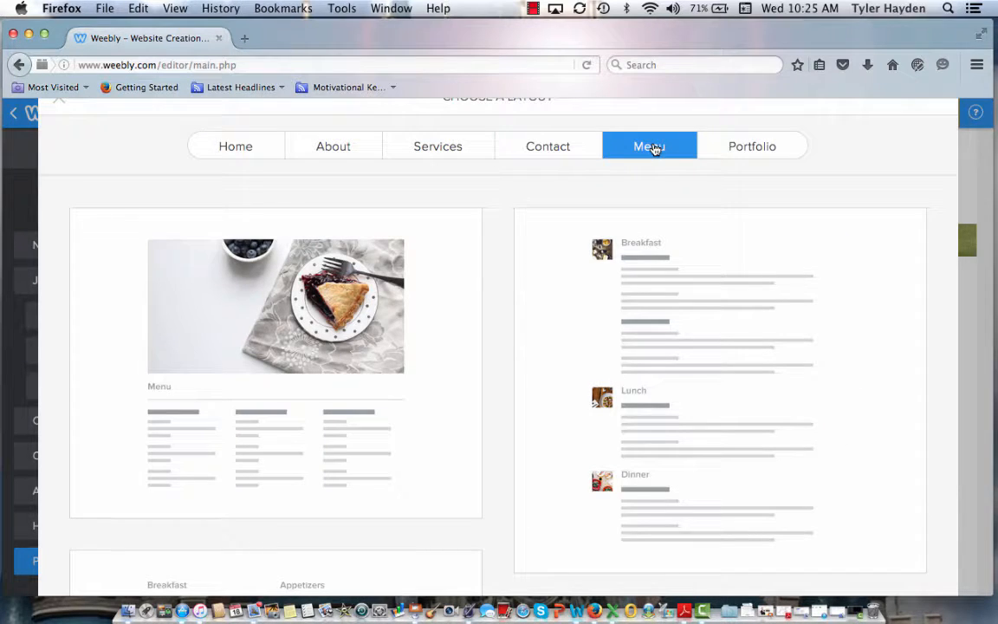
left_click(751, 147)
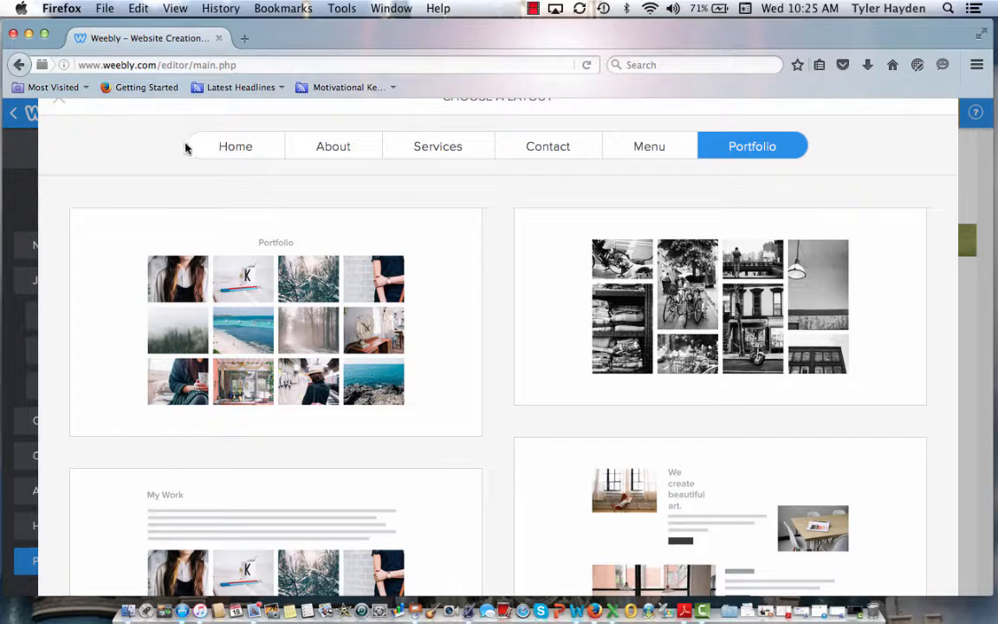
left_click(544, 155)
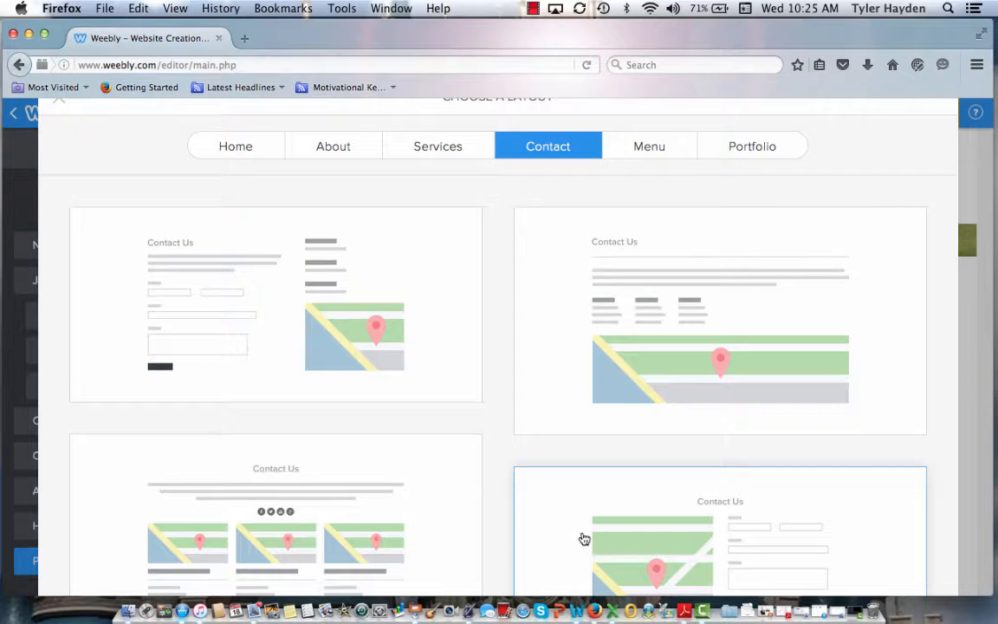
left_click(239, 149)
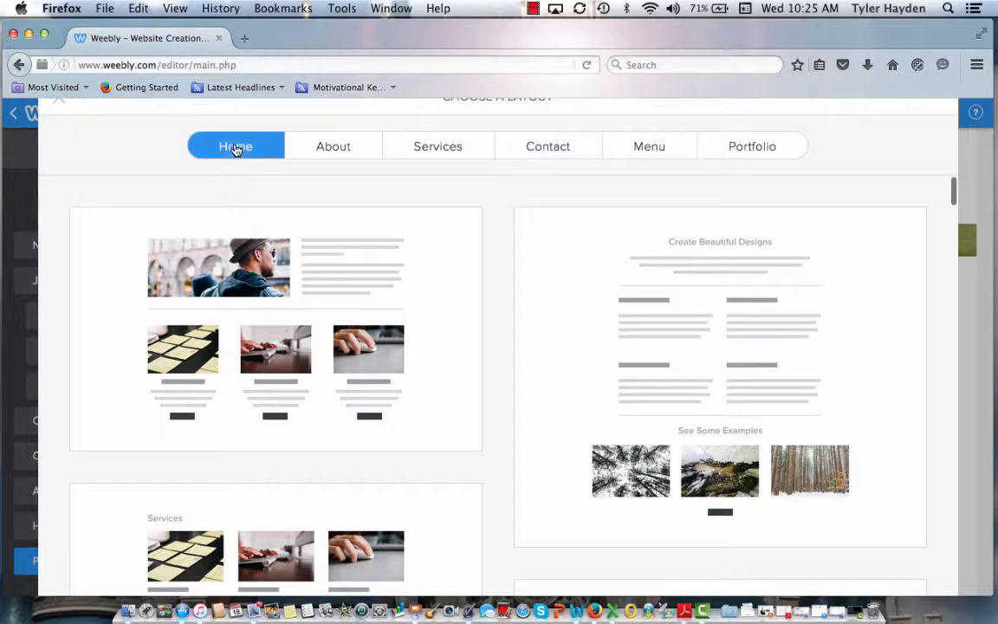
left_click(62, 106)
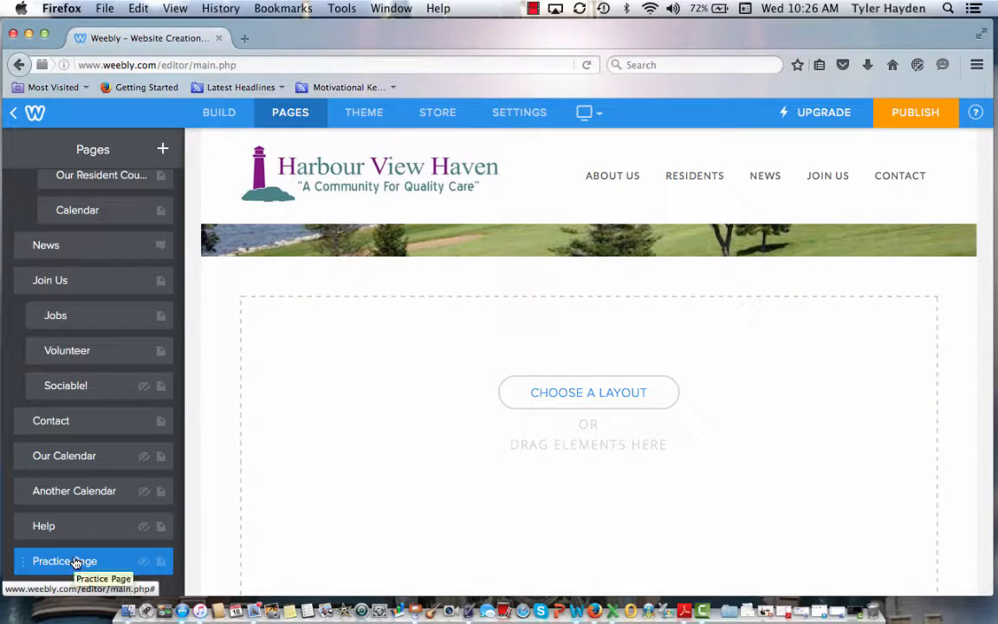
Add a Title element at the top of the empty Practice Page content area
left_click(220, 113)
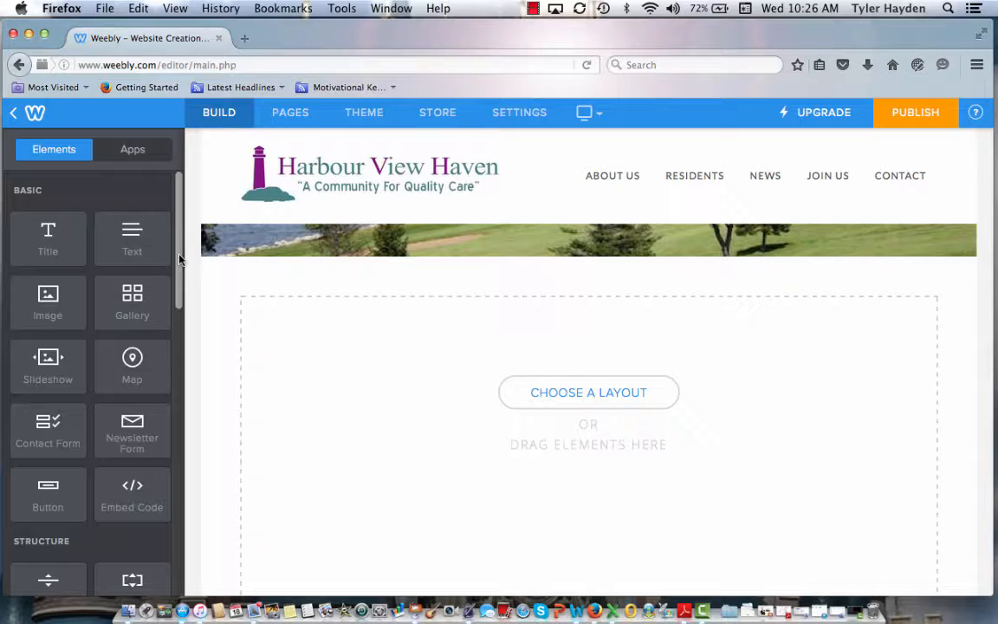
left_click_drag(180, 260, 180, 267)
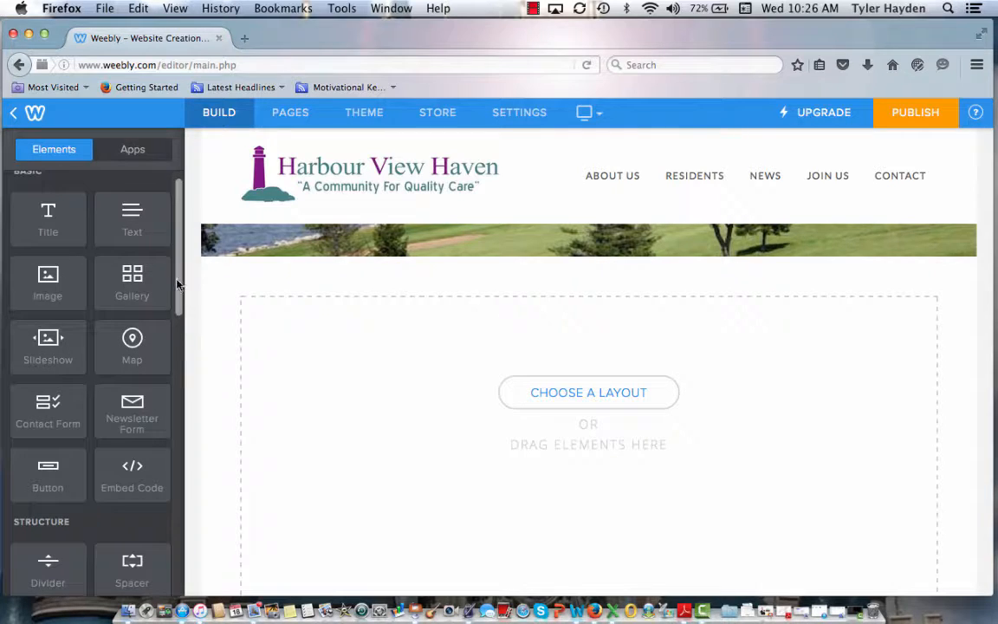
mouse_move(178, 282)
left_mouse_down()
mouse_move(182, 418)
mouse_move(207, 570)
mouse_move(192, 495)
mouse_move(183, 276)
left_mouse_up()
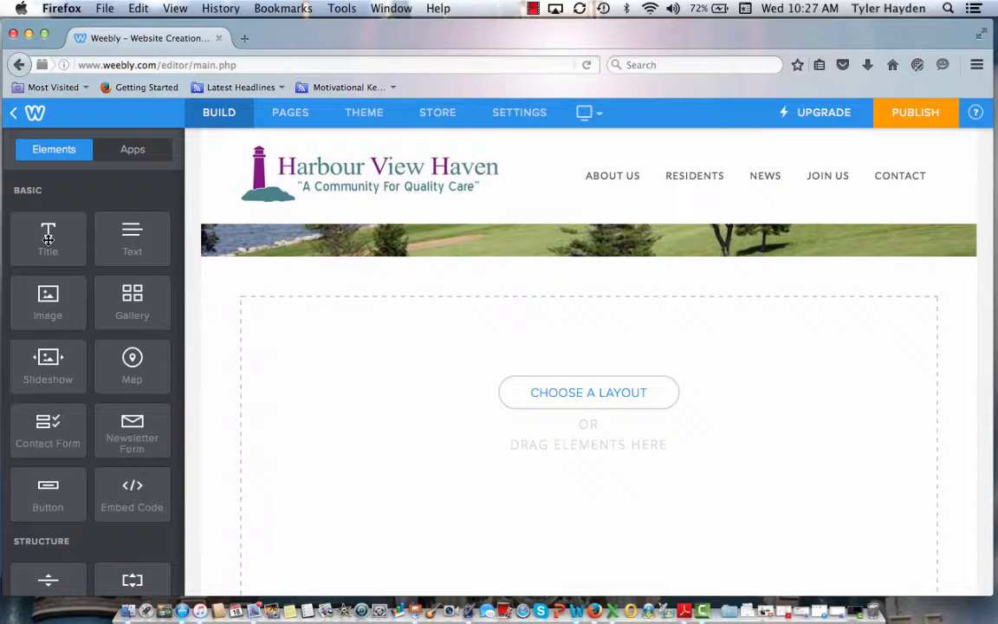
left_click_drag(47, 238, 319, 318)
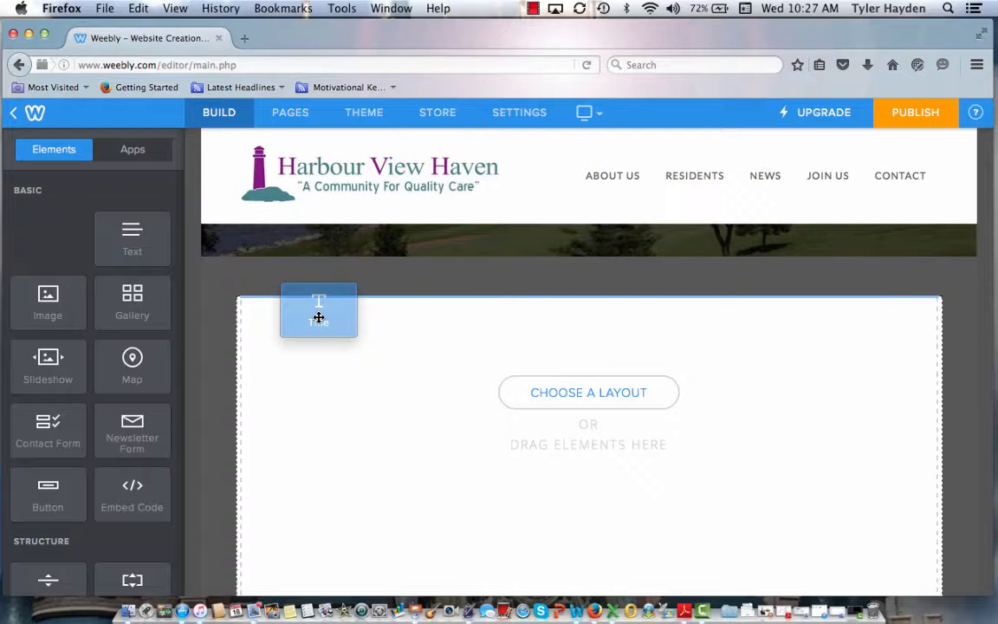
mouse_move(319, 318)
left_mouse_down()
mouse_move(268, 352)
mouse_move(336, 312)
left_mouse_up()
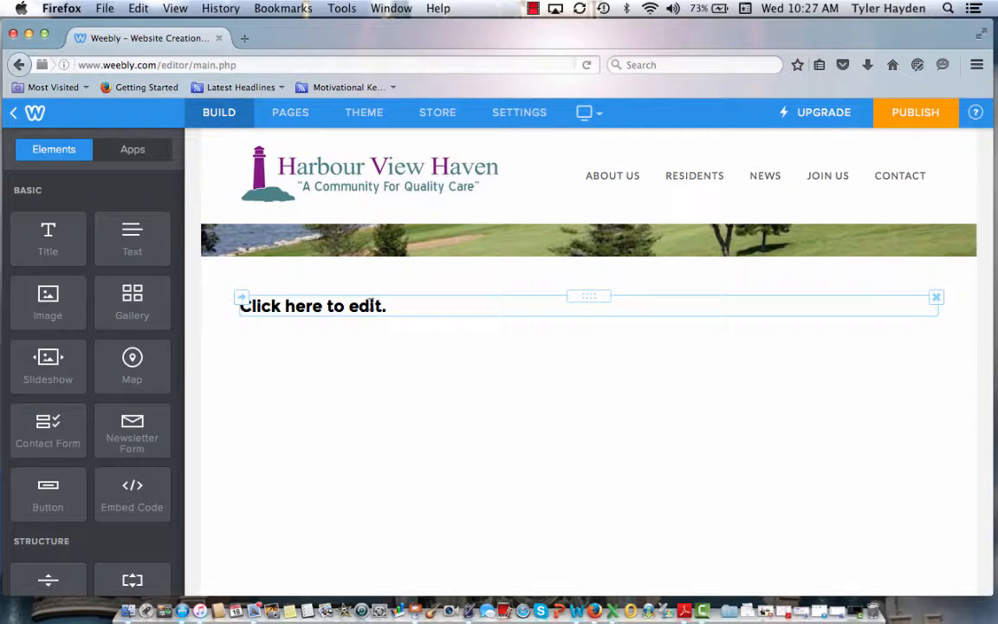
Replace the placeholder text of the new title element with "Practice Page"
left_click(392, 307)
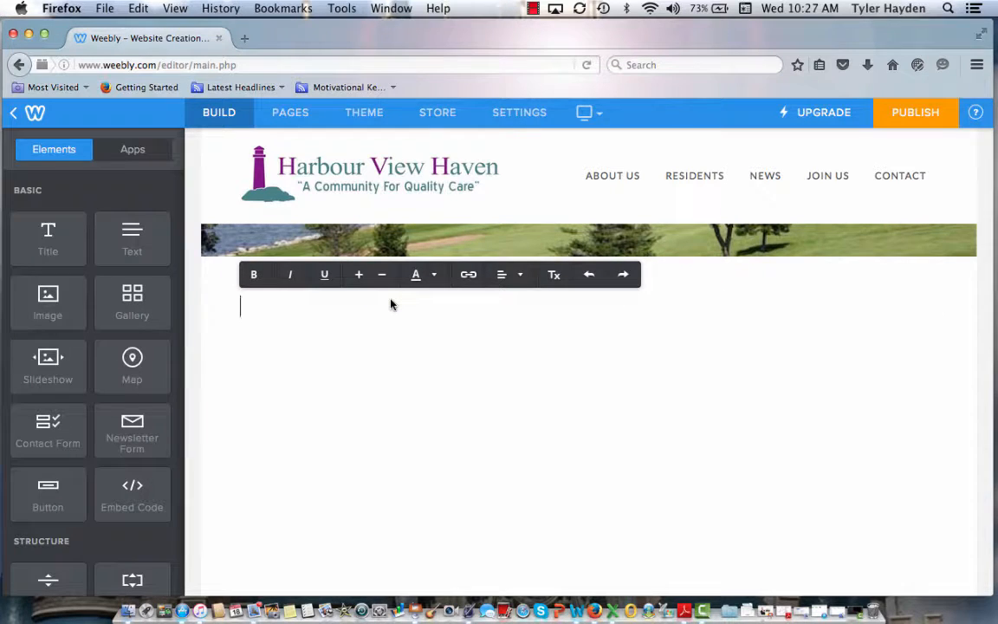
type("P")
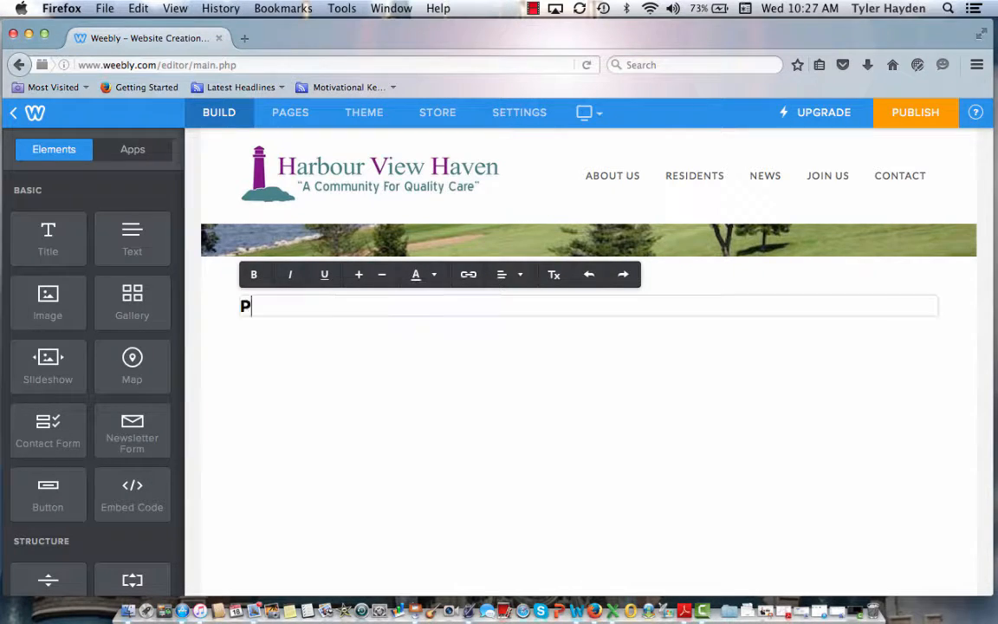
type("r")
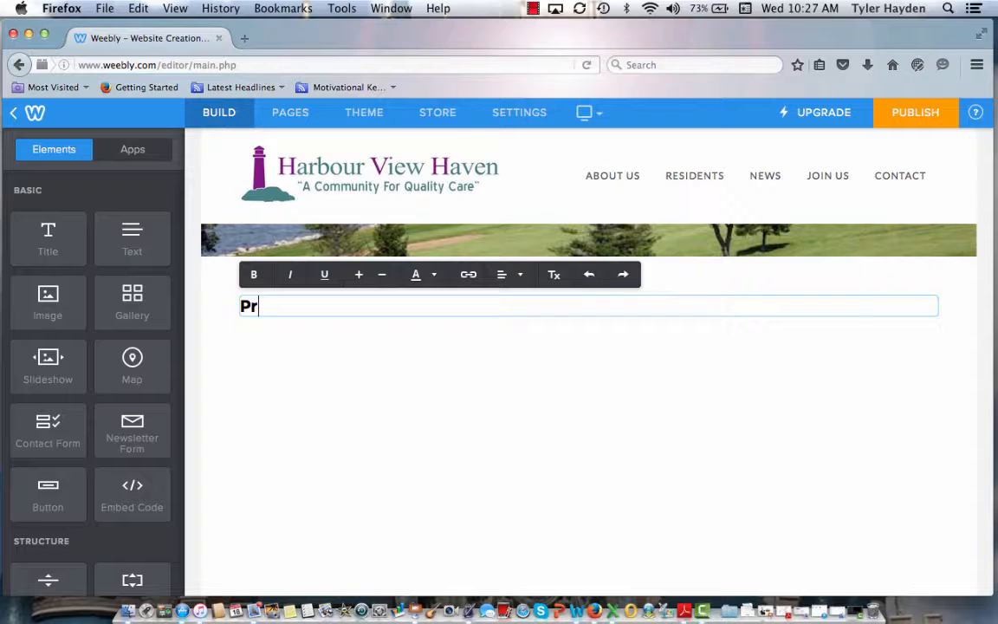
type("active")
key("BackSpace")
key("BackSpace")
type("ce")
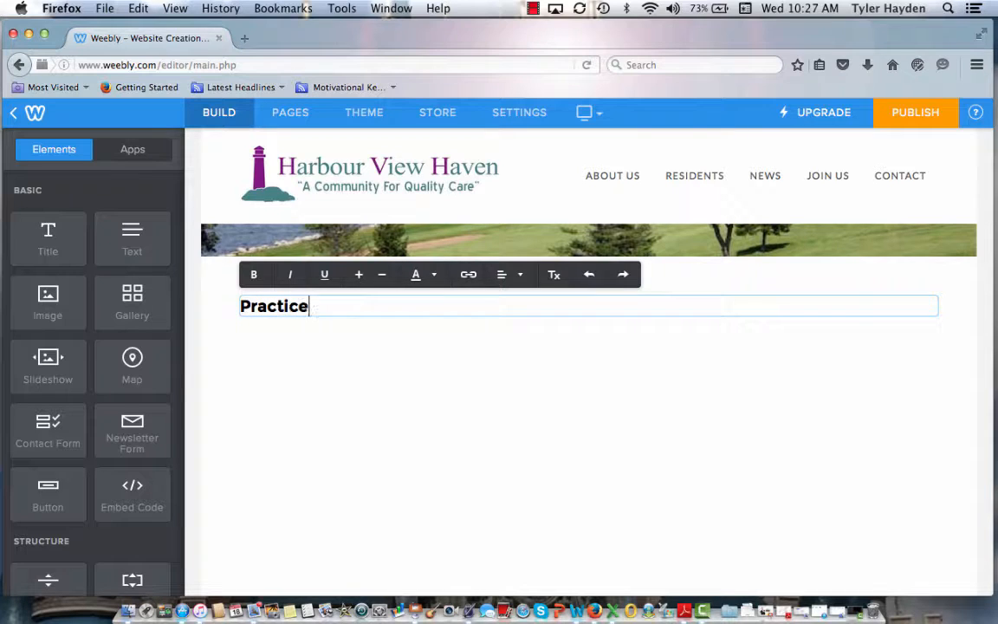
type(" Page")
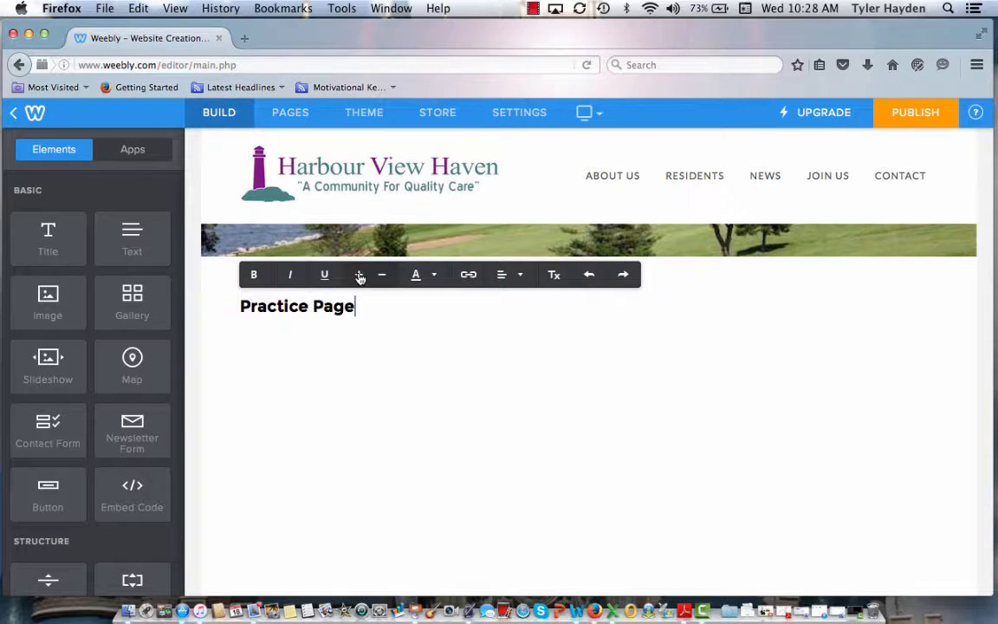
Raise the font size of the whole "Practice Page" title by four steps and lower it by two
left_click_drag(357, 306, 208, 307)
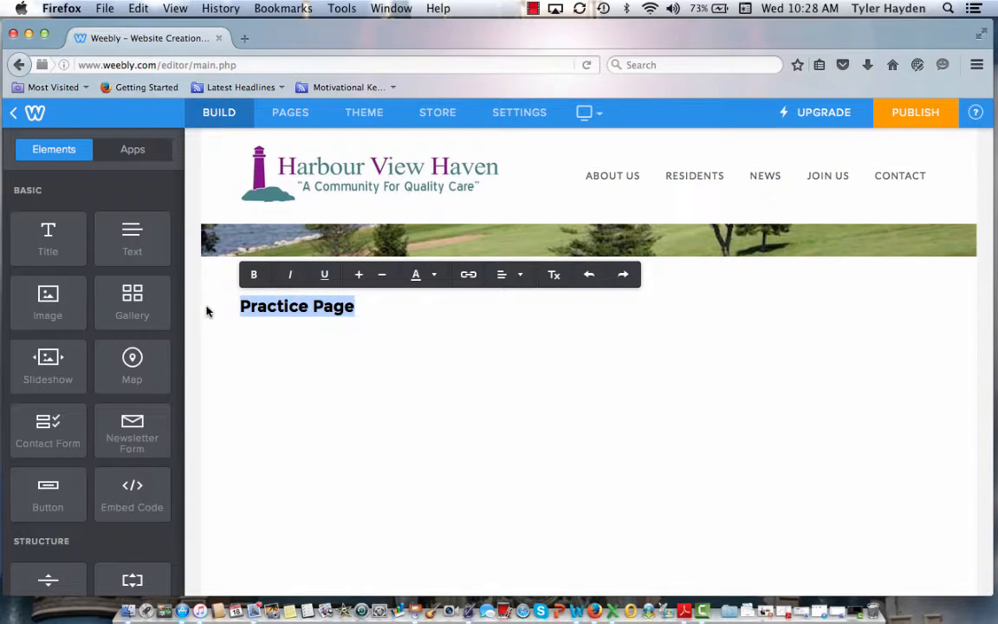
left_click(358, 276)
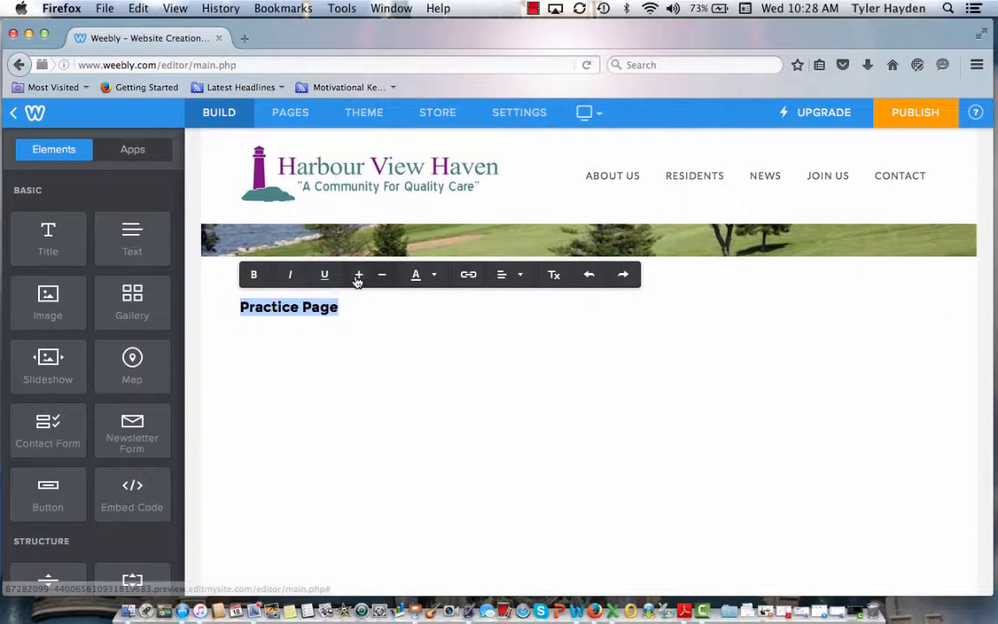
left_click(356, 279)
left_click(354, 280)
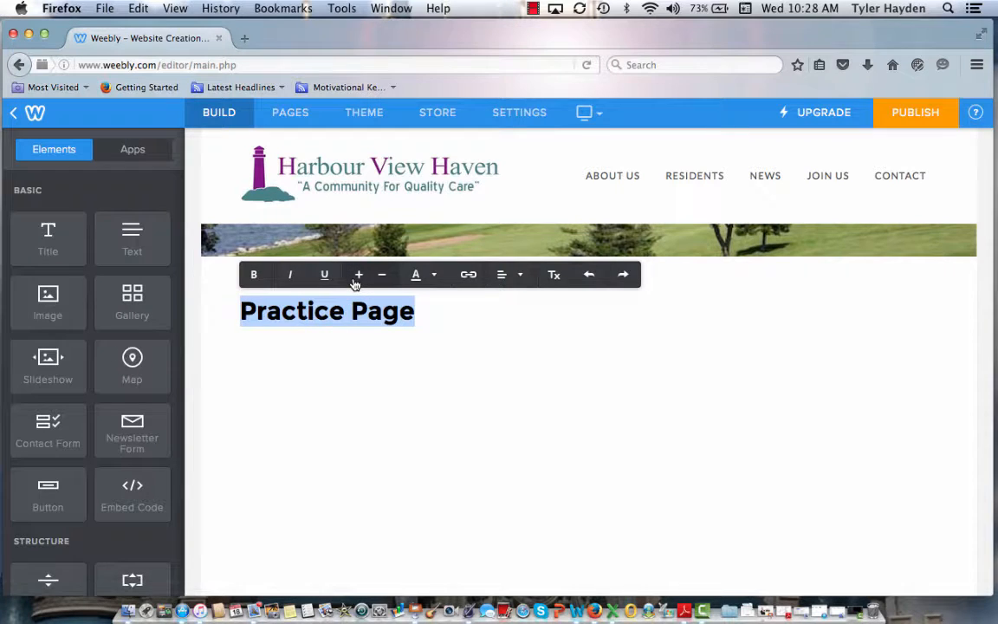
left_click(356, 279)
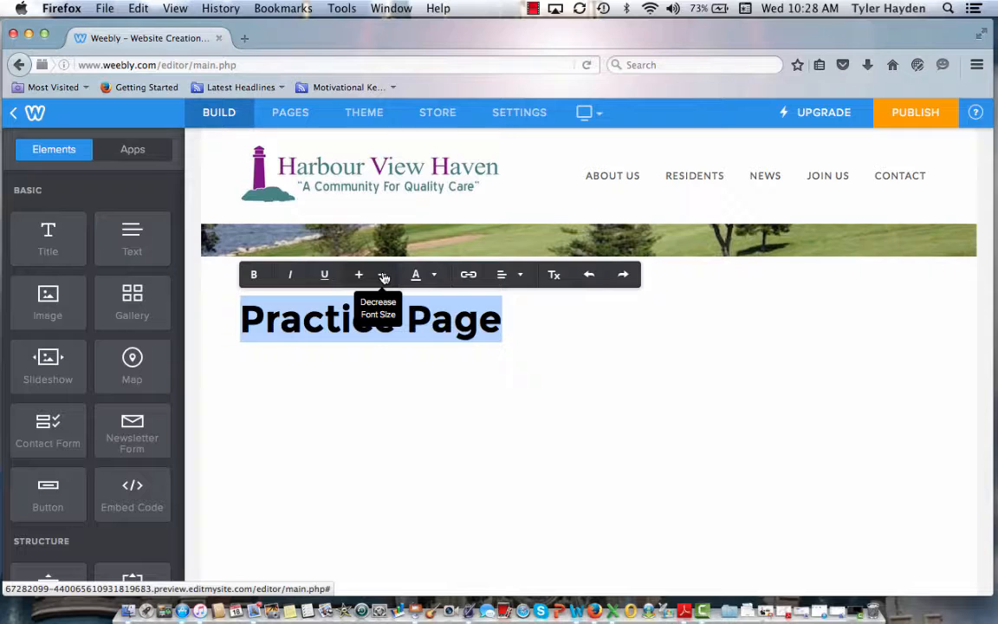
left_click(384, 277)
left_click(384, 277)
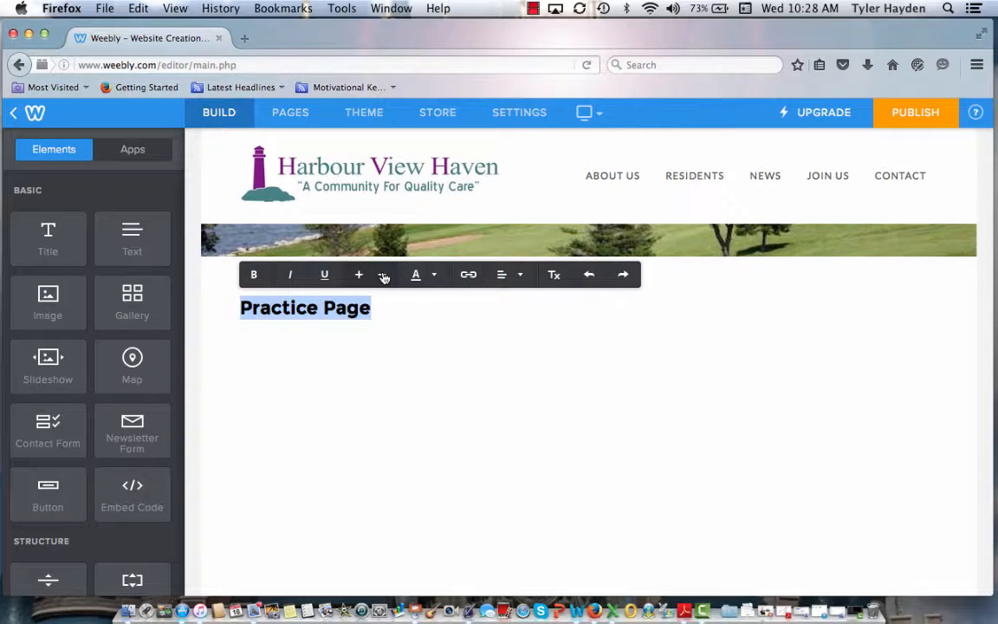
Examine the text colour choices for the title and leave the palette without picking a colour
left_click(434, 277)
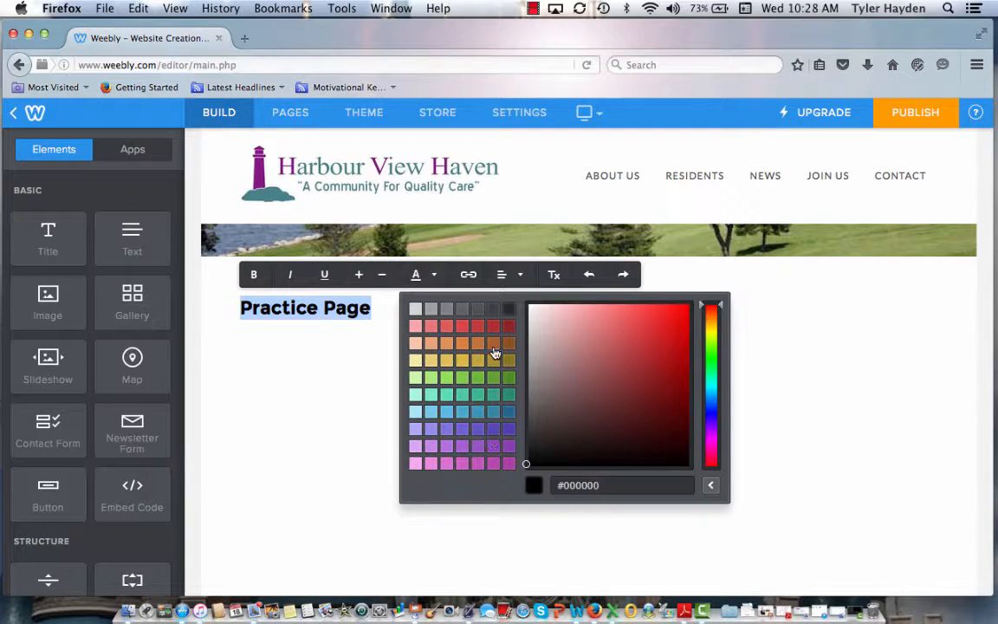
left_click(358, 401)
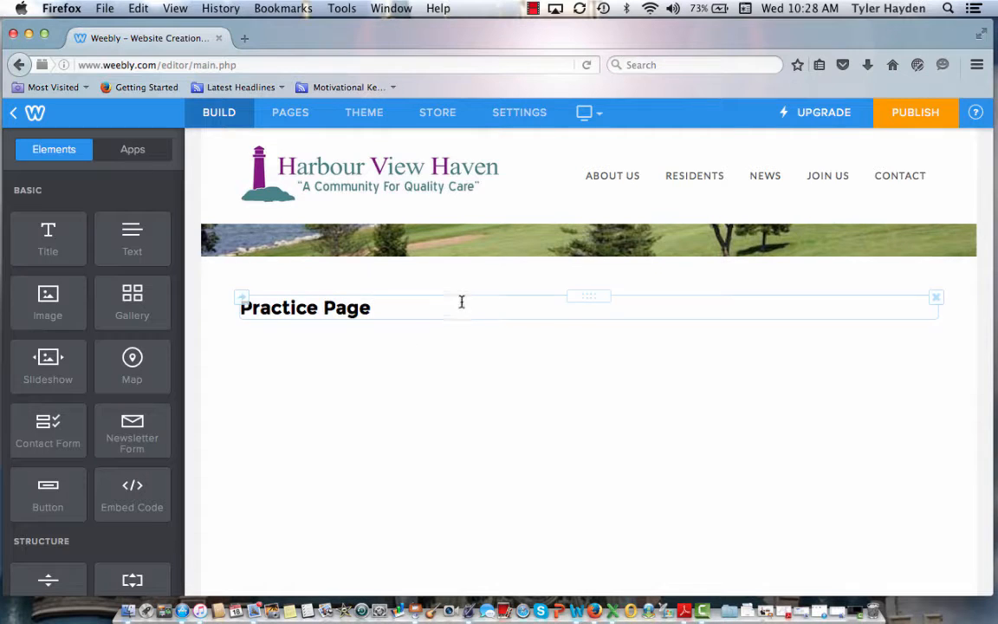
Link the whole "Practice Page" title text to the presenter's personal website as a Website URL link
left_click(386, 305)
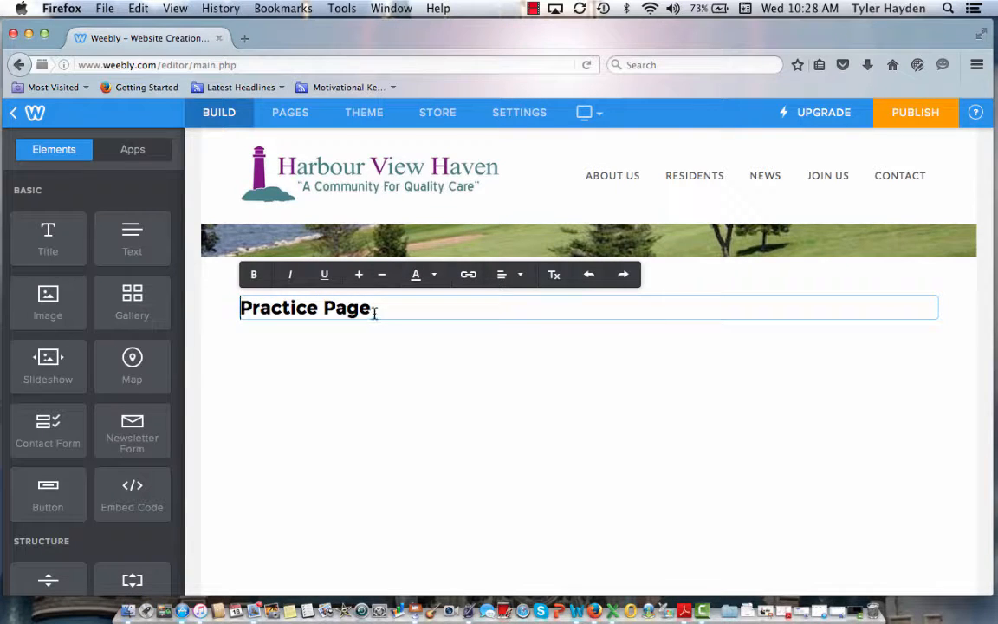
left_click_drag(372, 309, 227, 308)
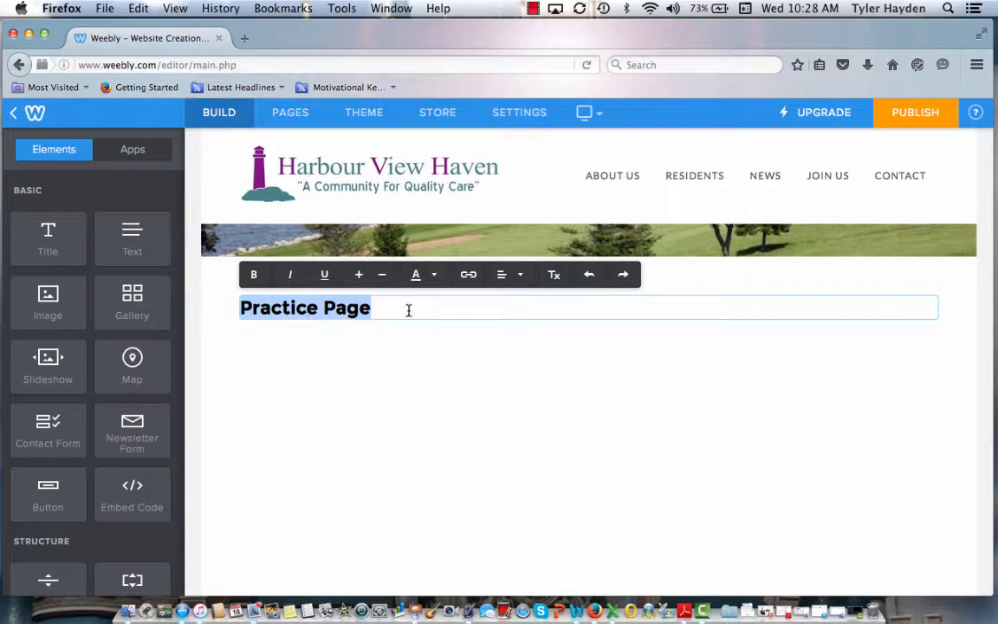
left_click(468, 275)
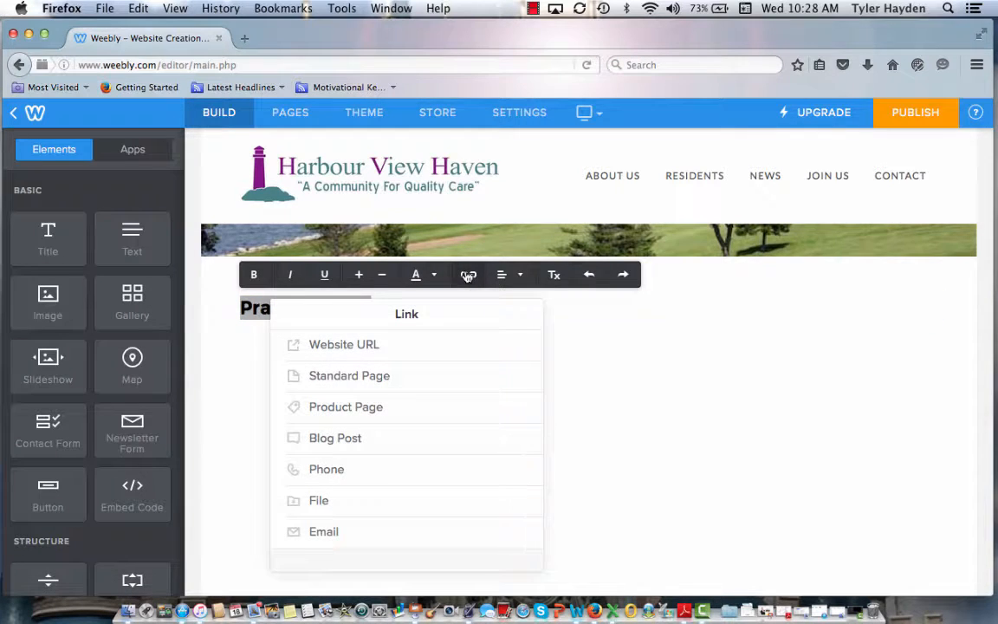
left_click(355, 347)
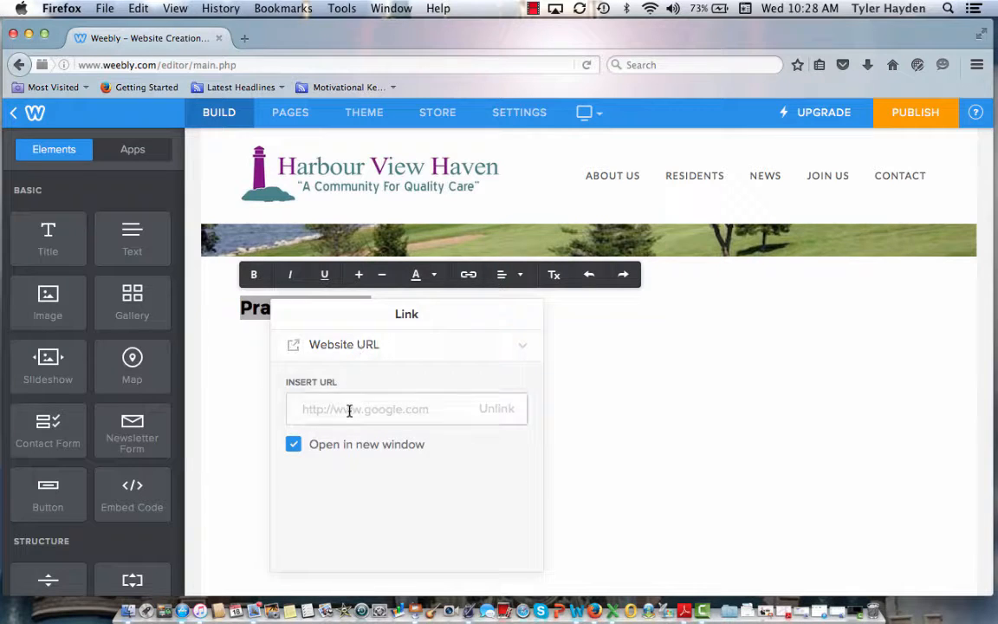
left_click(352, 414)
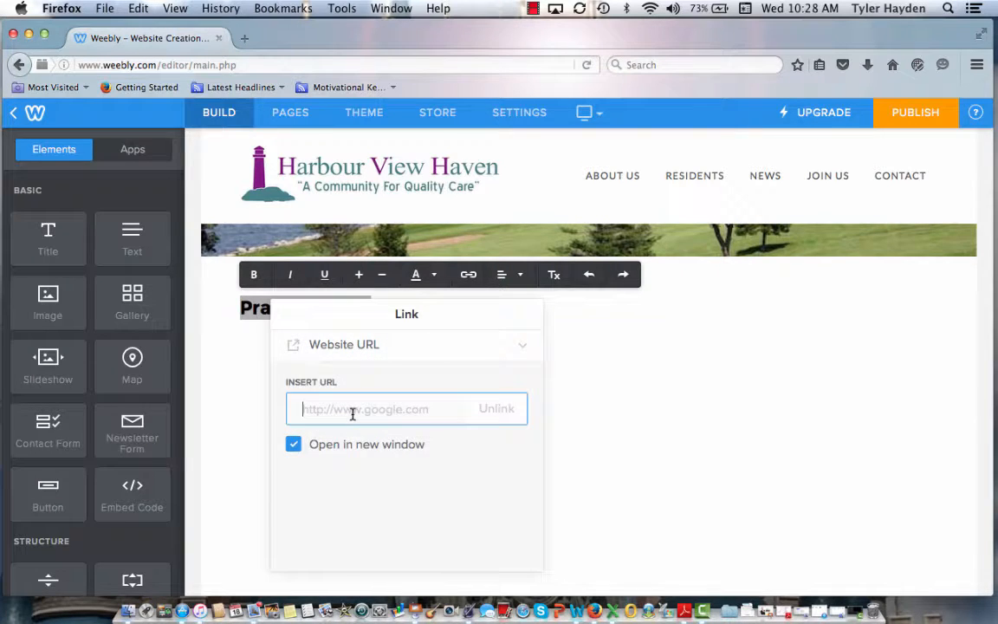
type("www")
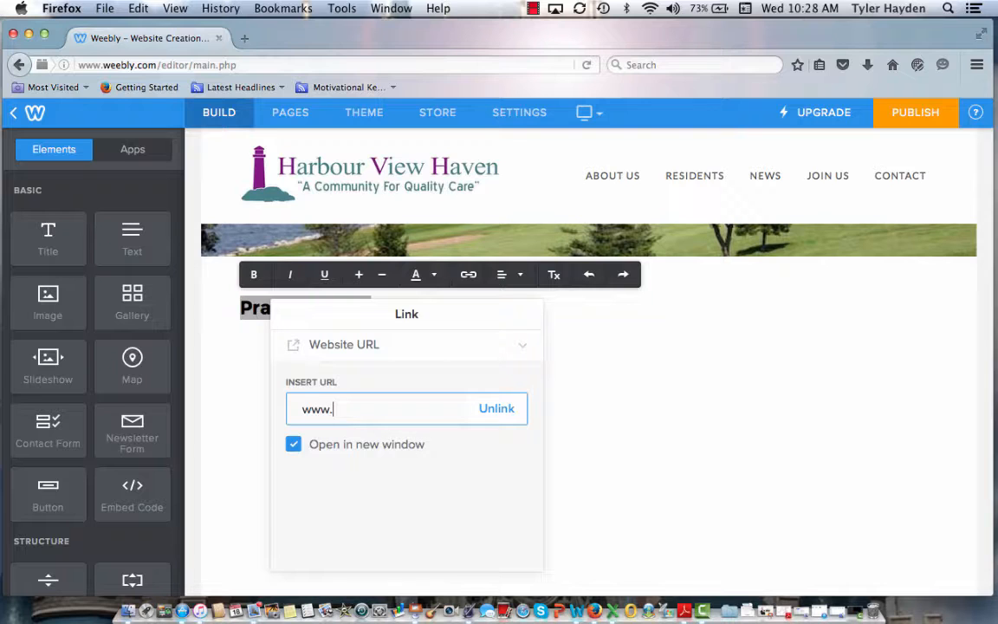
type(".tylerhayden.com")
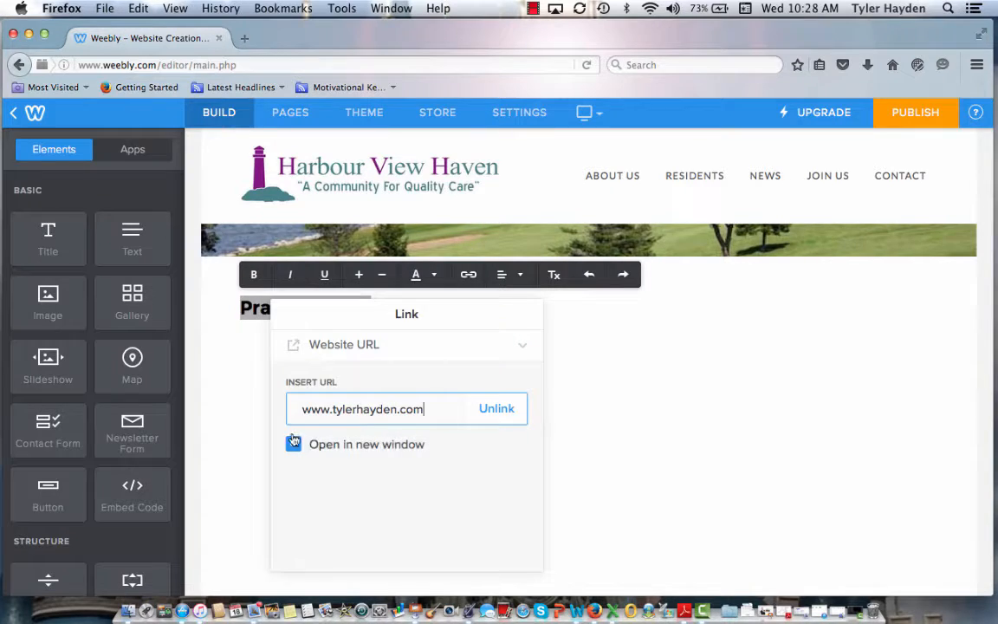
left_click(253, 414)
left_click(295, 409)
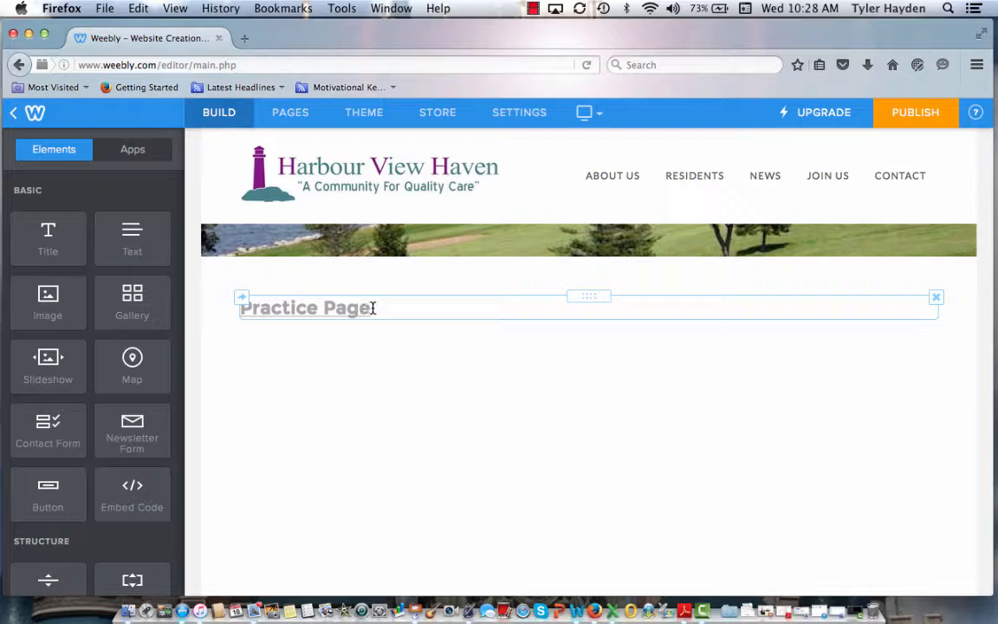
Remove the website link from the "Practice Page" title
left_click_drag(243, 308, 375, 308)
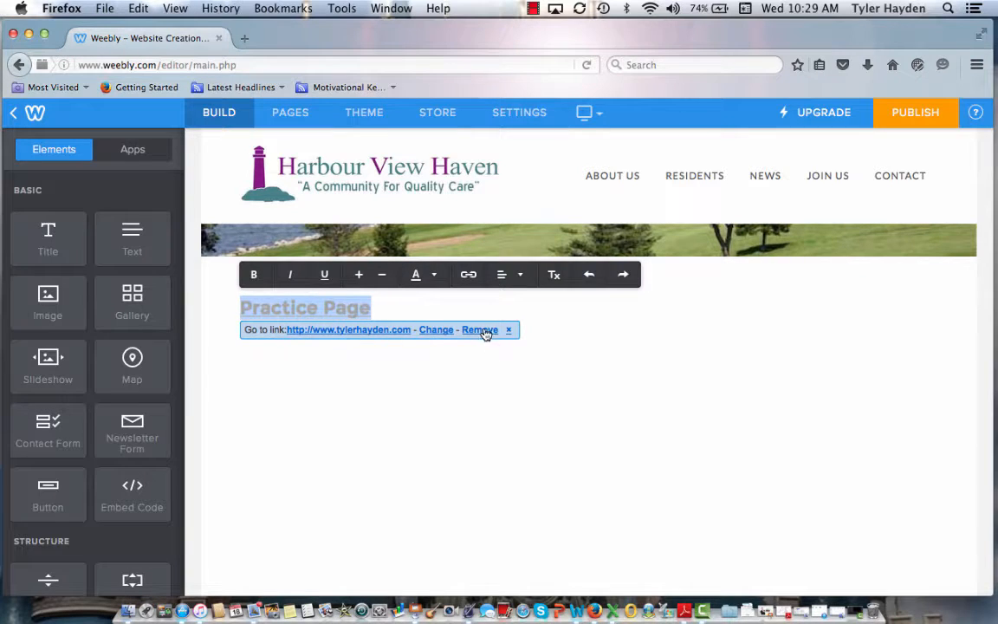
left_click(486, 335)
Try right, justified and centred alignment on the "Practice Page" title, return it to left alignment and leave the title
left_click(508, 275)
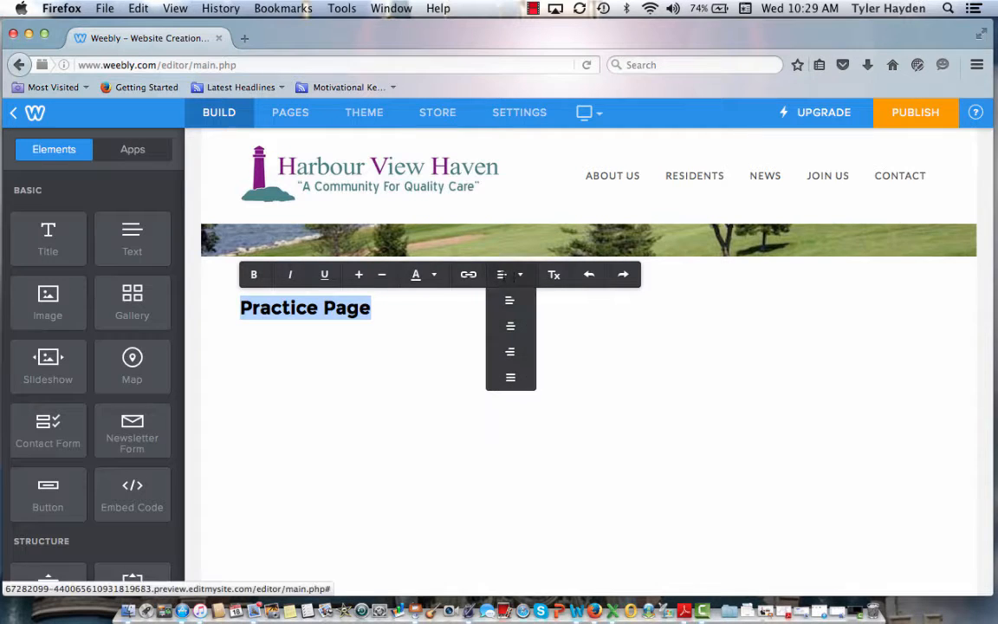
left_click(511, 353)
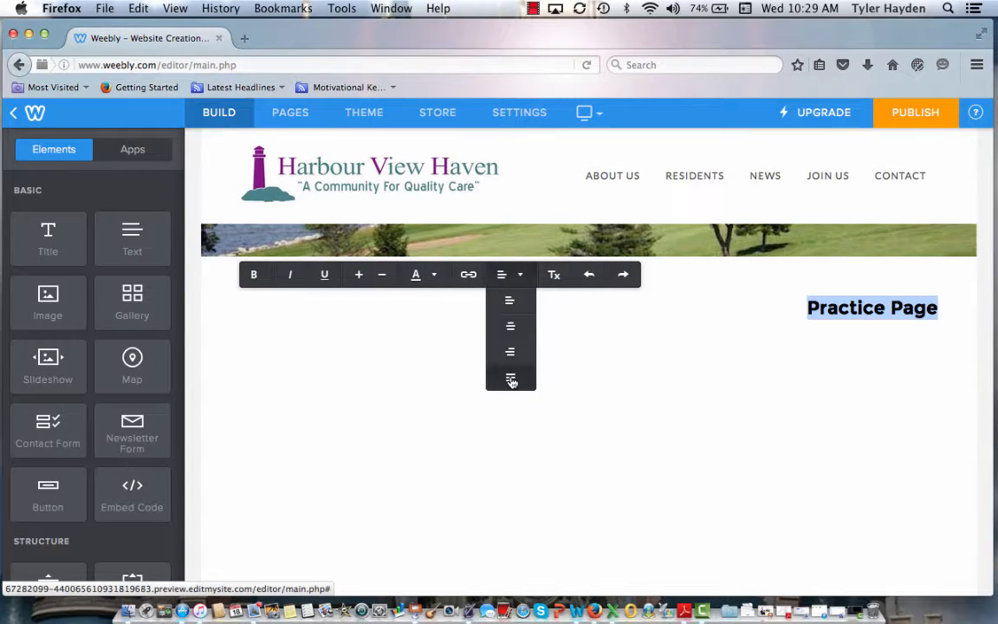
left_click(512, 378)
left_click(512, 327)
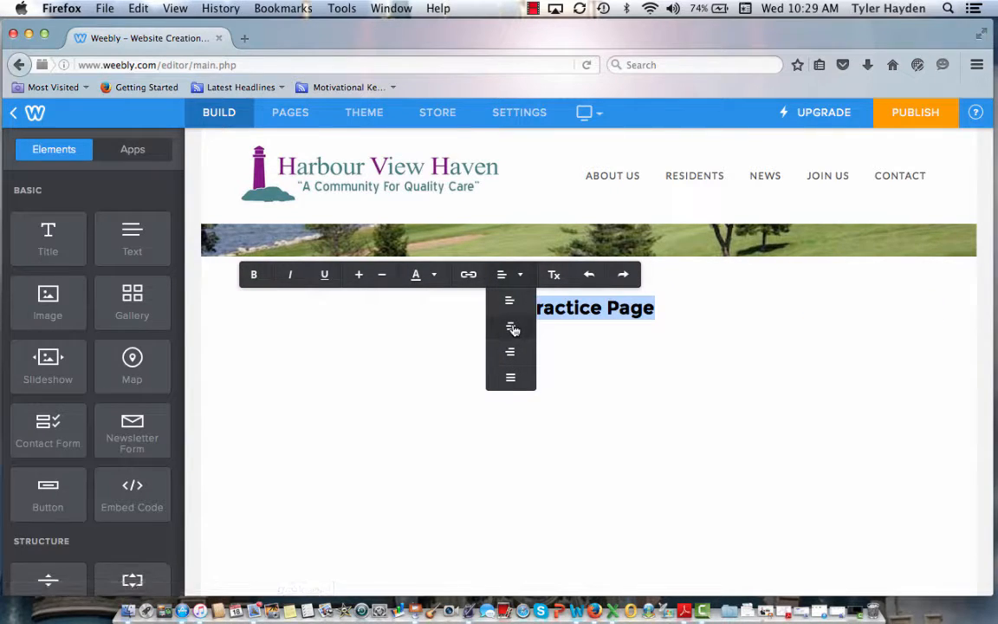
left_click(512, 301)
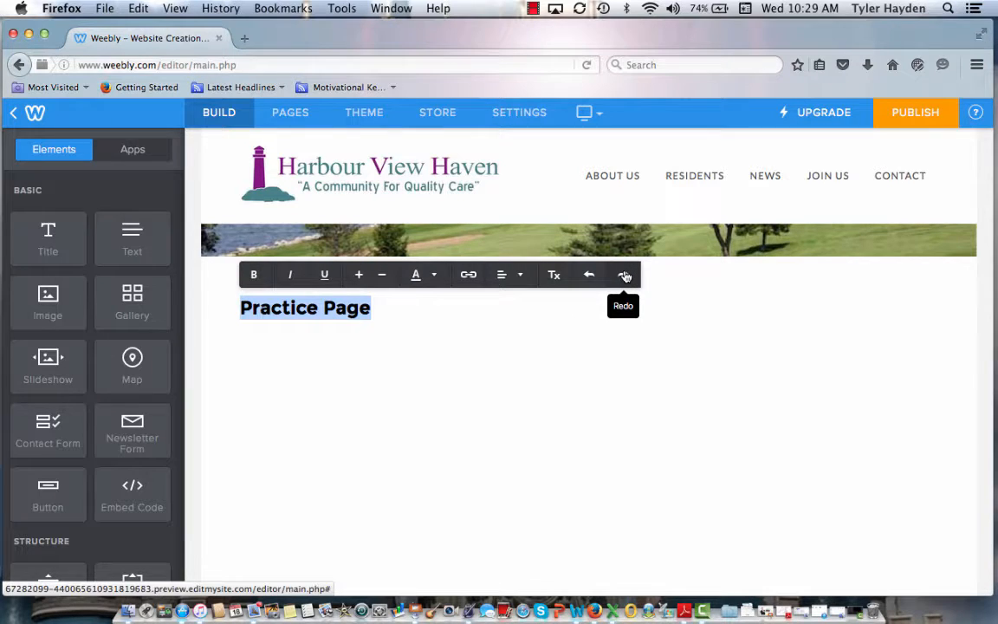
left_click(399, 398)
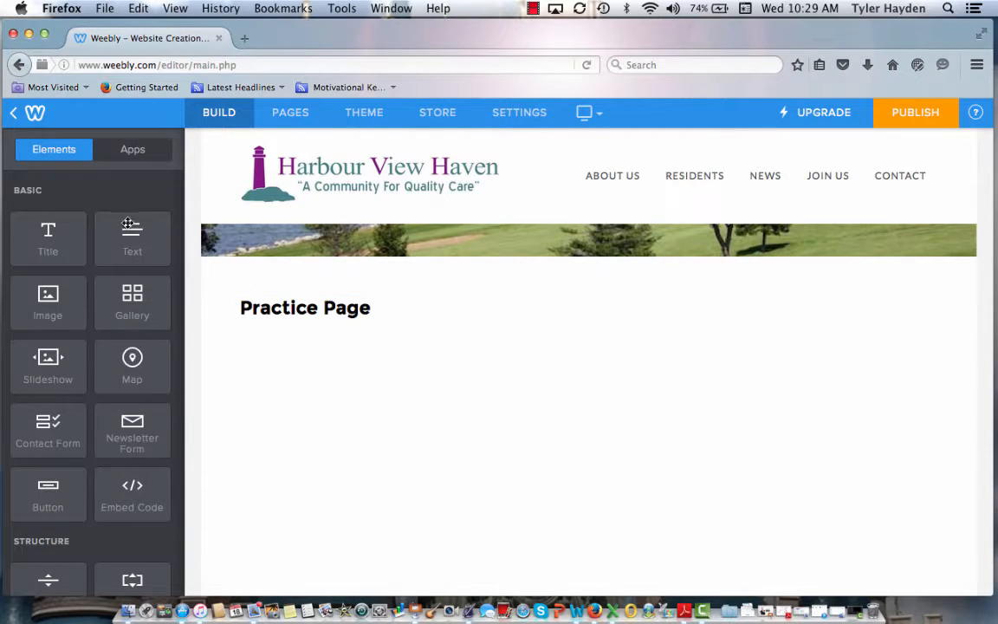
Add a Text element below the "Practice Page" title with three lines: "adhf;lkdfa;sldkn;kn; f;ldkfn;sldkfn;sdkfn;sdlkfn;", "sdf;laskdnf;sldknf" and "dn;lkdnf;"
left_click_drag(128, 240, 457, 332)
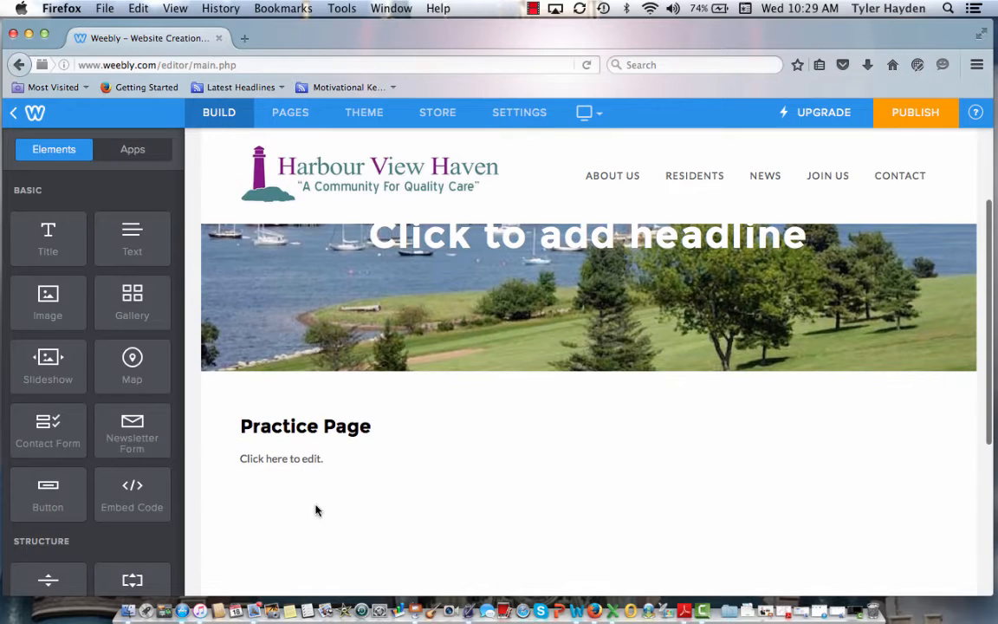
left_click(287, 467)
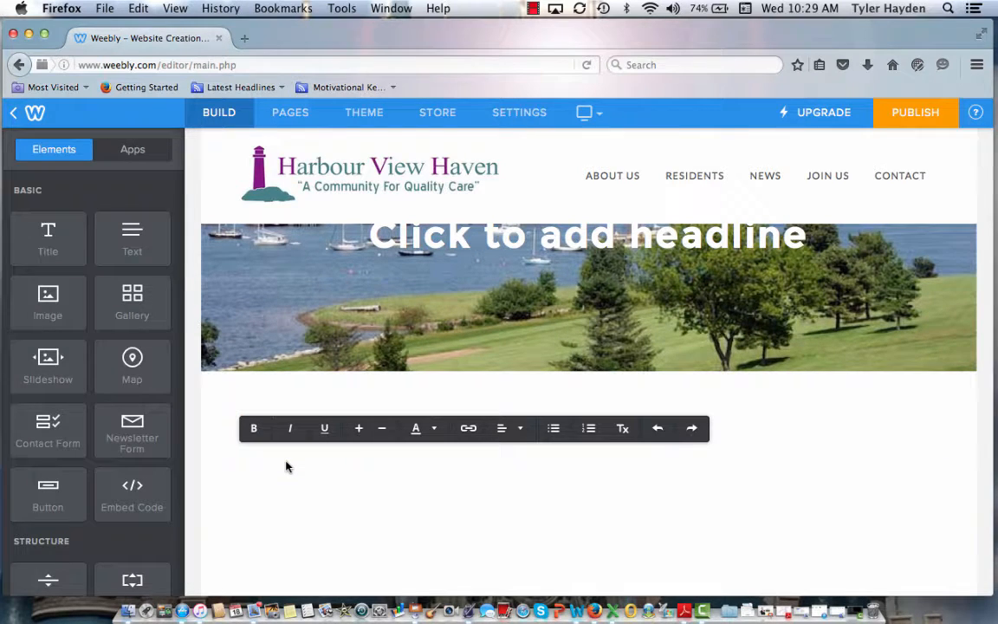
type("adhf;lkdfa;sldkn;kn; f;ldkfn;sldkfn;sdkfn;sdlkfn;")
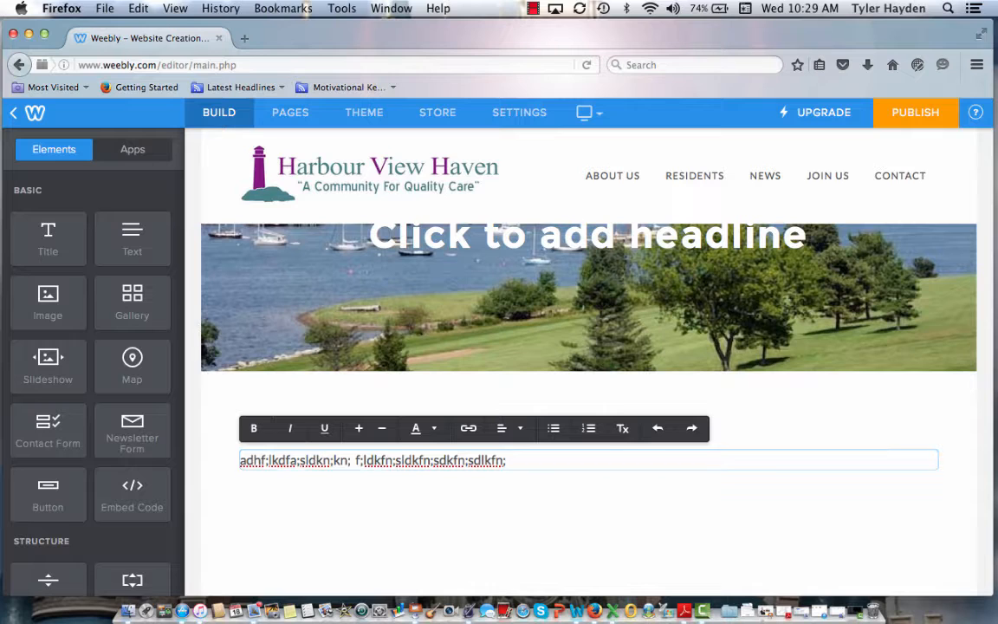
key("Return")
type("sdf;laskdnf;sldknf")
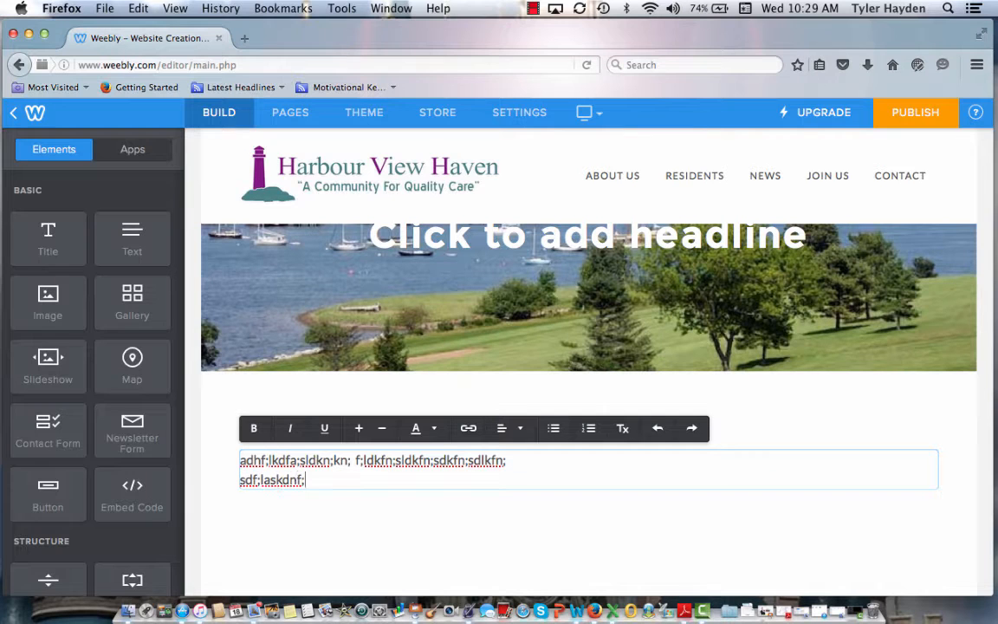
key("Return")
type("dn;lkdnf;")
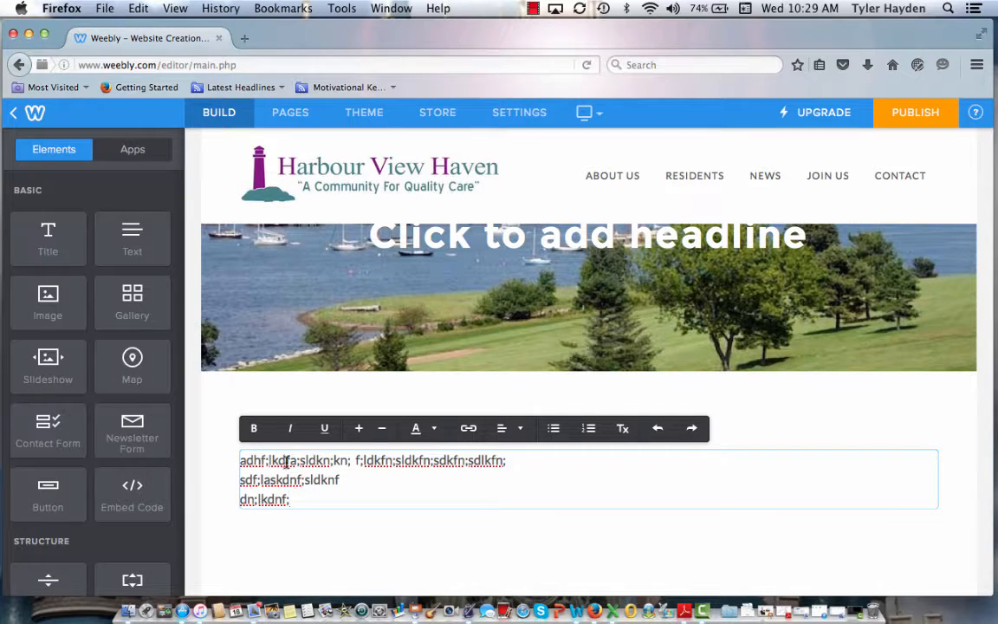
left_click(262, 539)
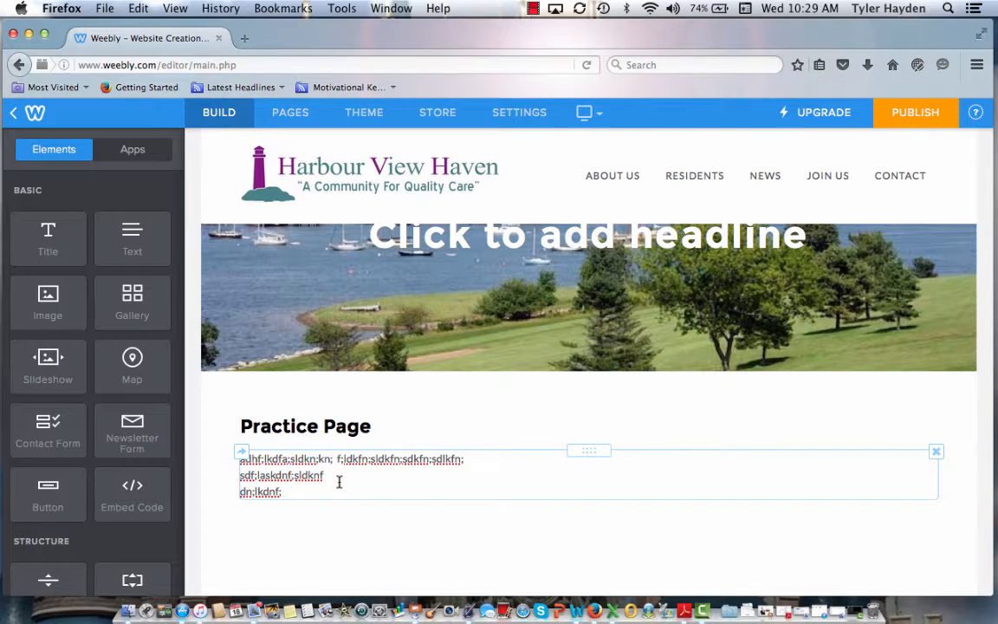
Examine the bulleted and numbered list options for the three-line text block and leave it without applying any formatting
left_click(469, 474)
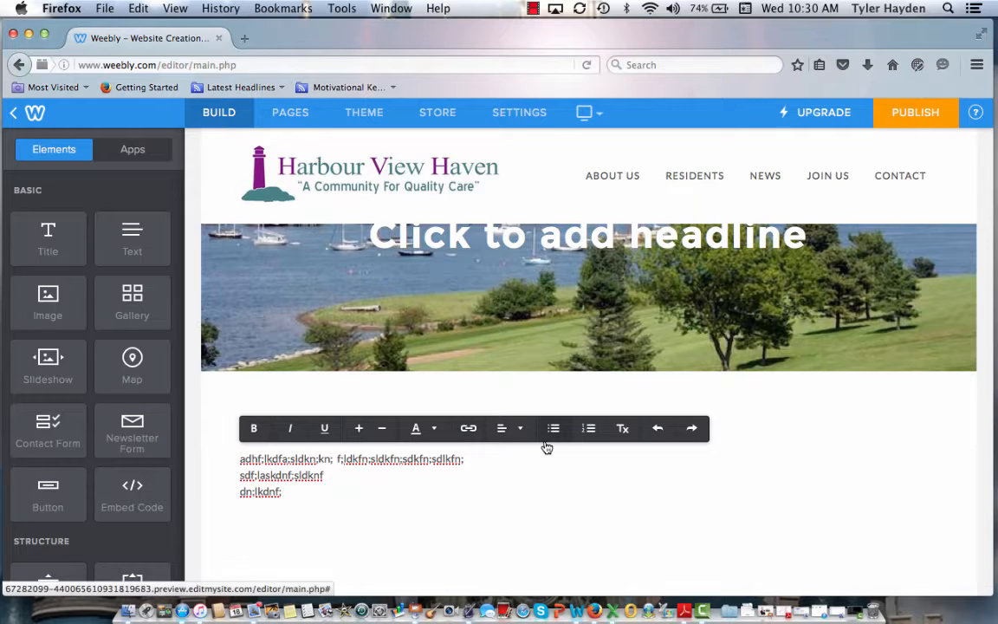
left_click(322, 534)
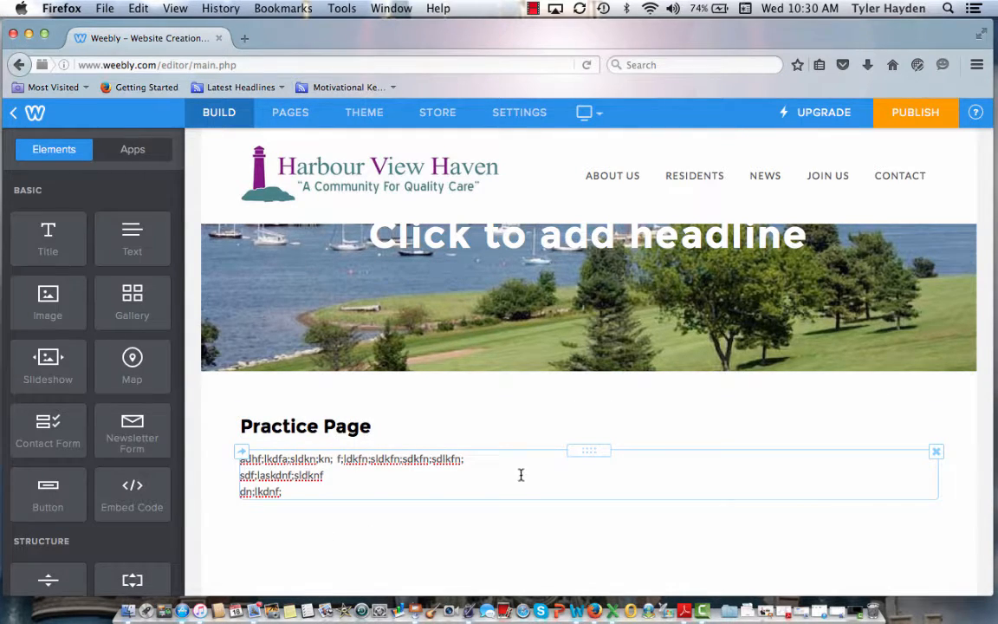
left_click(571, 468)
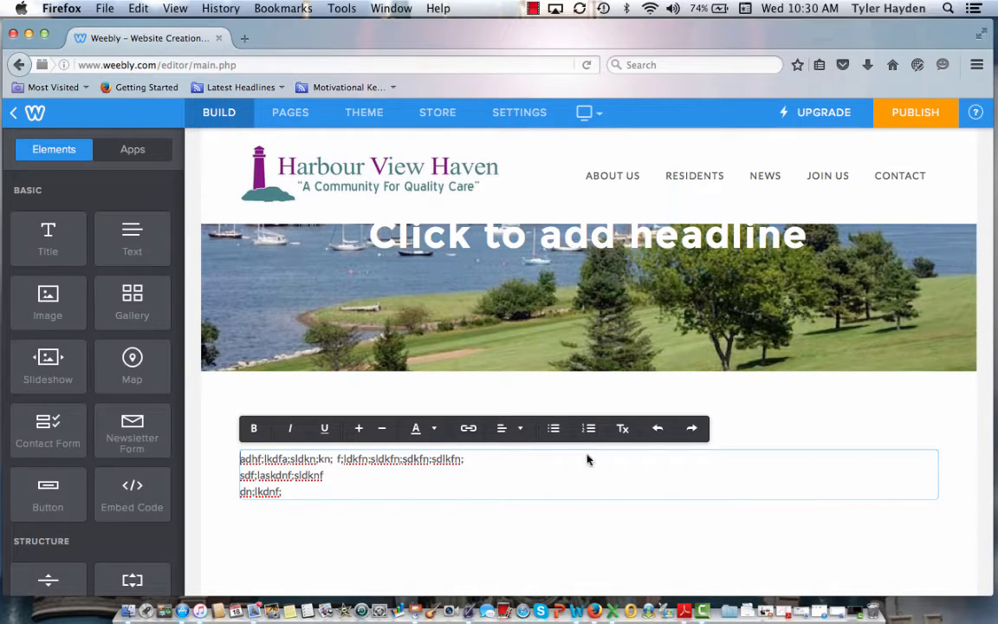
left_click(438, 520)
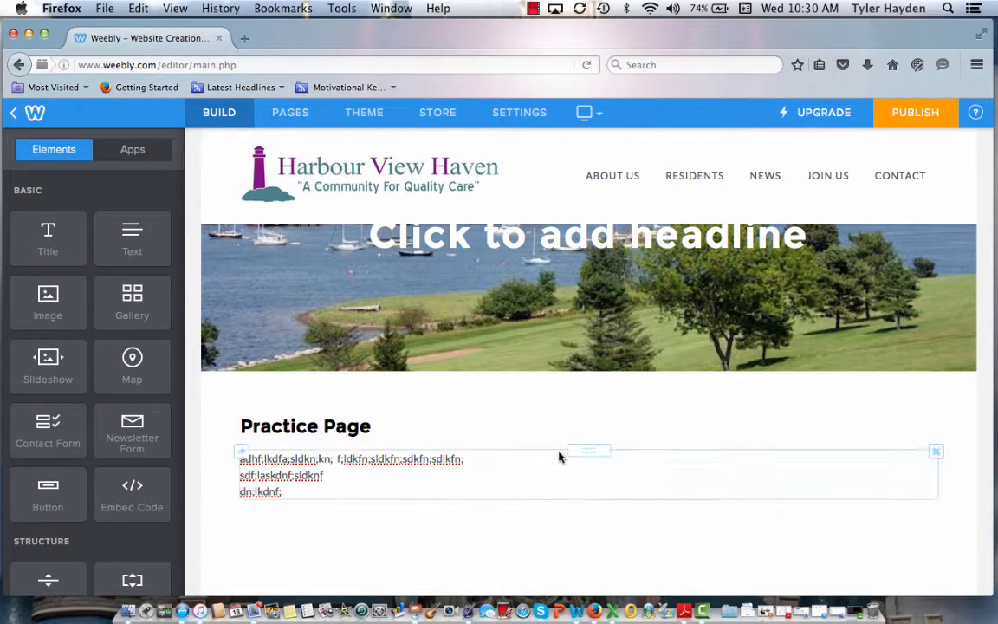